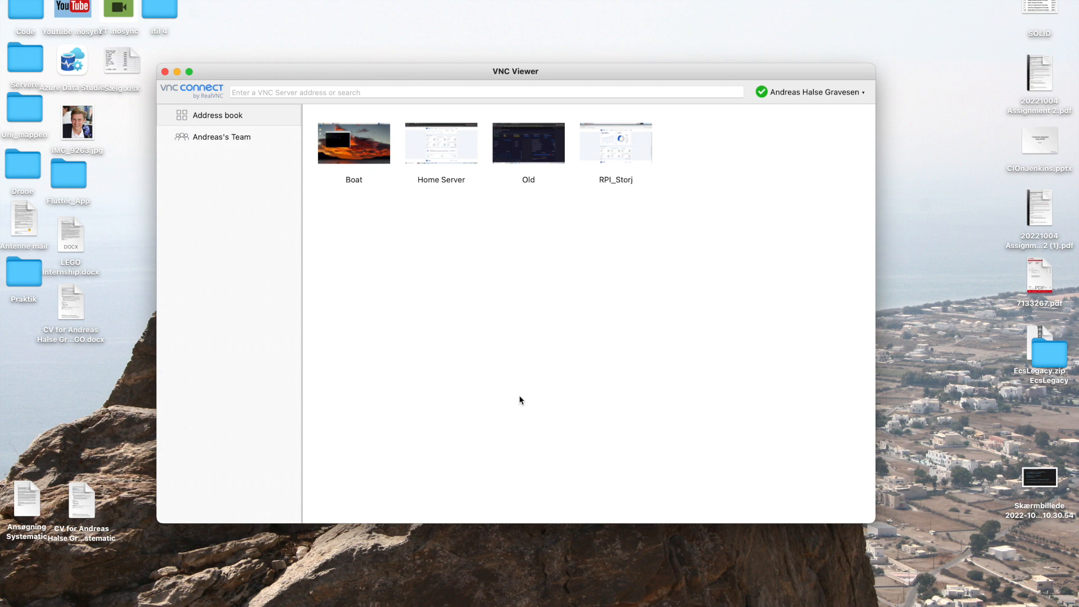
# Step: Connect to the RPI_Storj remote computer from the address book
pyautogui.doubleClick(631, 154)
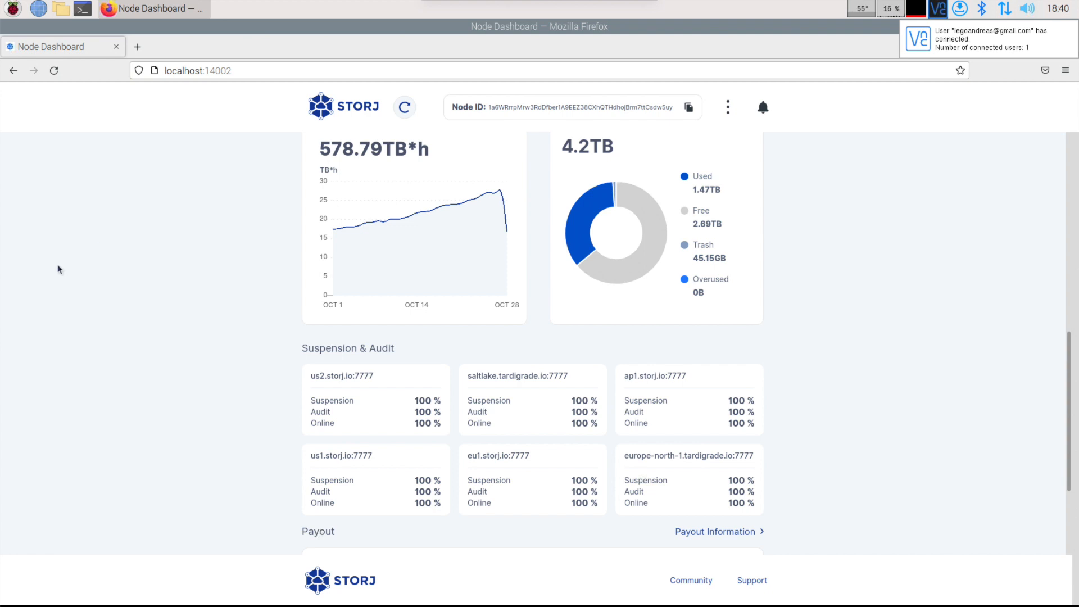
pyautogui.scroll(5, 58, 269)
# Step: Reload the node dashboard and highlight the $6.84 current month earnings
pyautogui.click(53, 71)
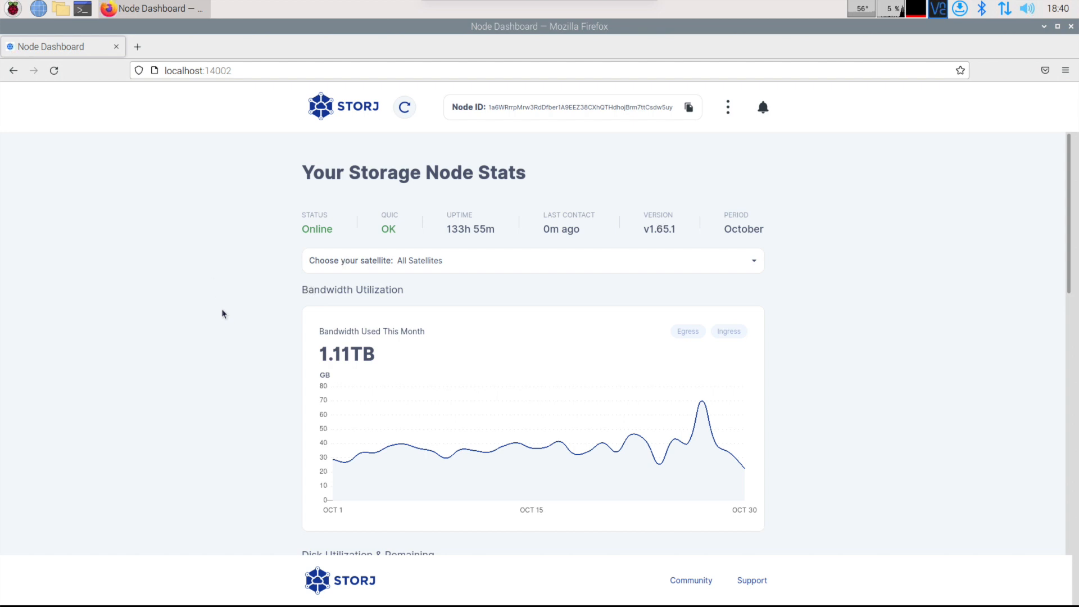
pyautogui.scroll(-5, 239, 353)
pyautogui.scroll(-5, 238, 353)
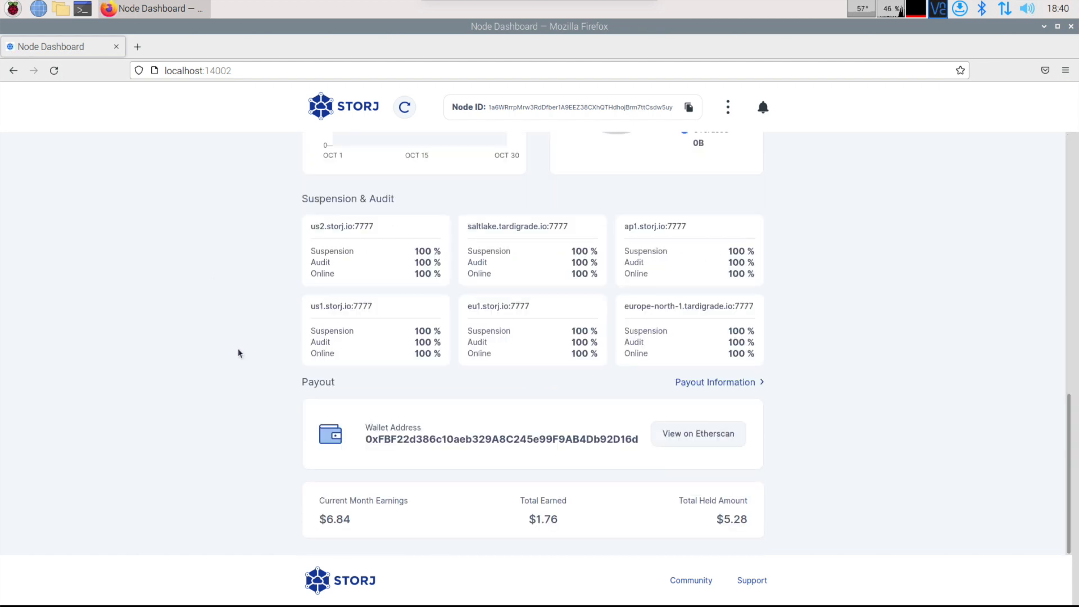
pyautogui.scroll(10, 239, 353)
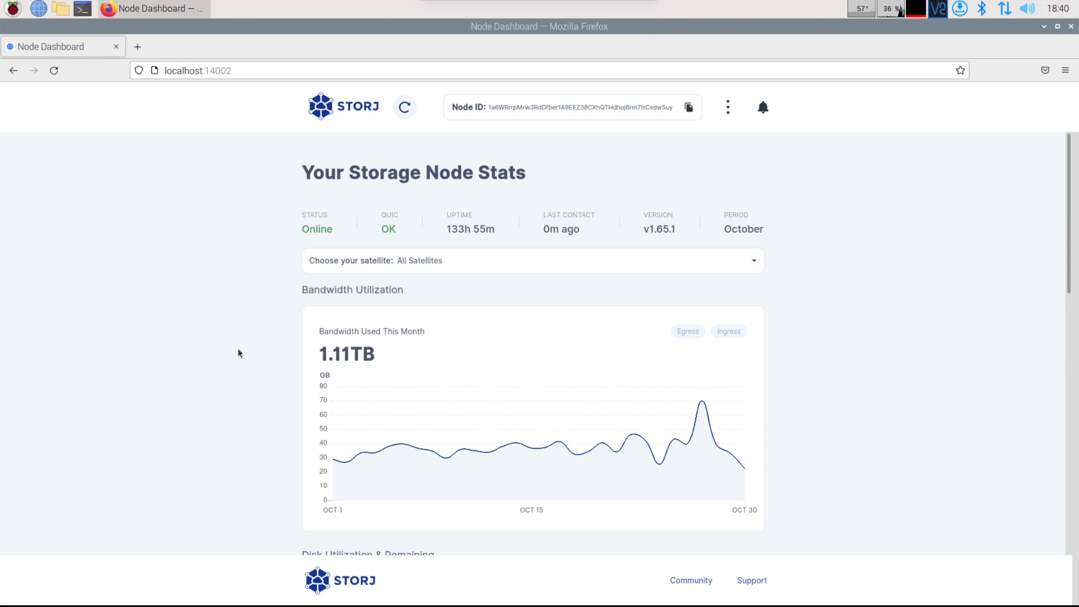
pyautogui.scroll(-5, 239, 352)
pyautogui.scroll(-5, 238, 352)
pyautogui.scroll(4, 238, 353)
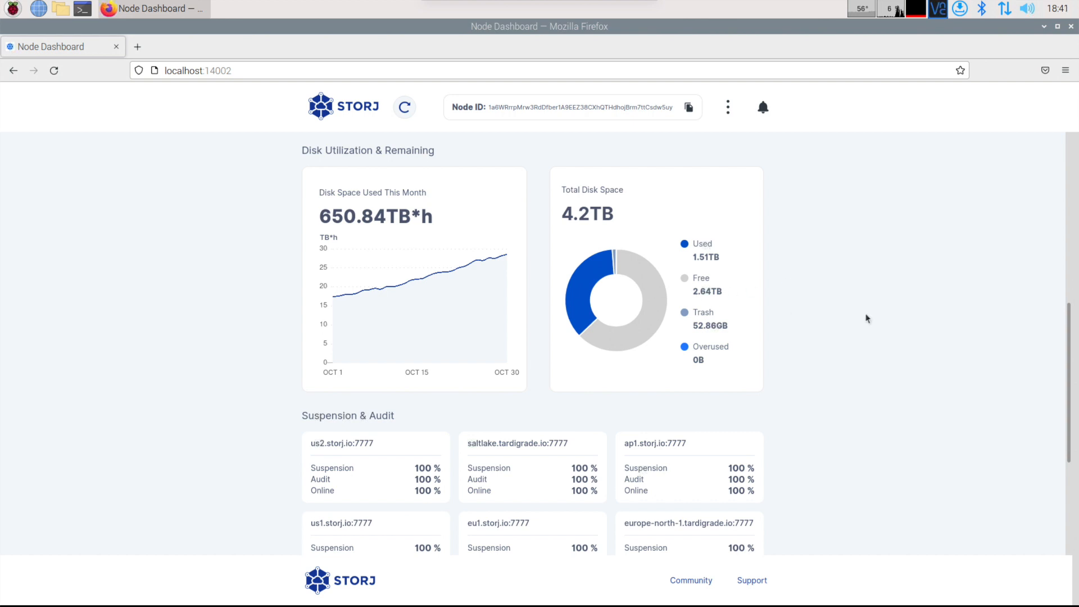
pyautogui.scroll(-3, 867, 318)
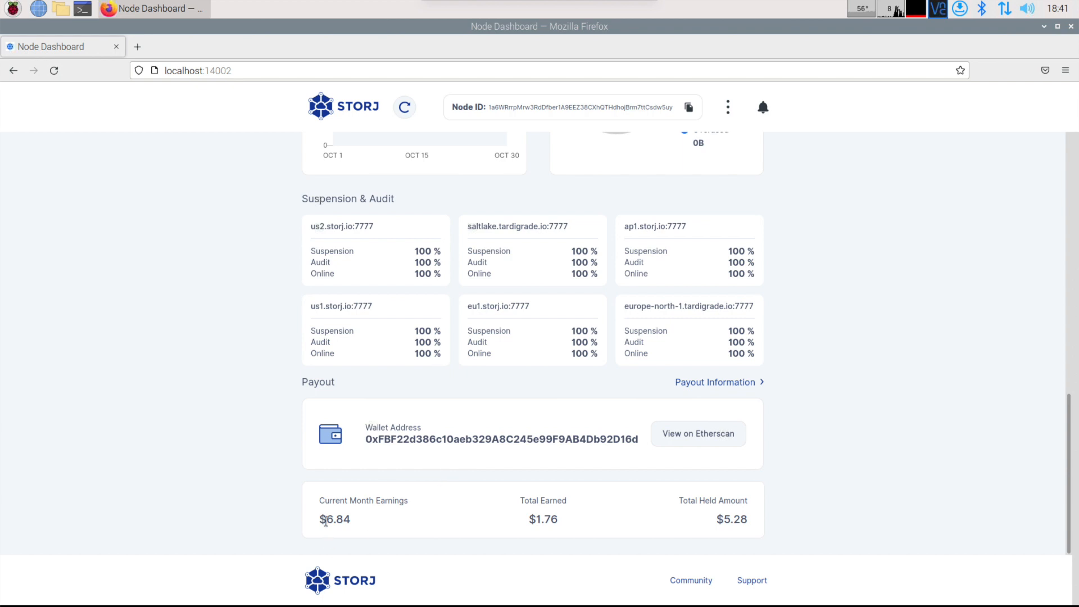
pyautogui.moveTo(320, 519); pyautogui.dragTo(329, 520)
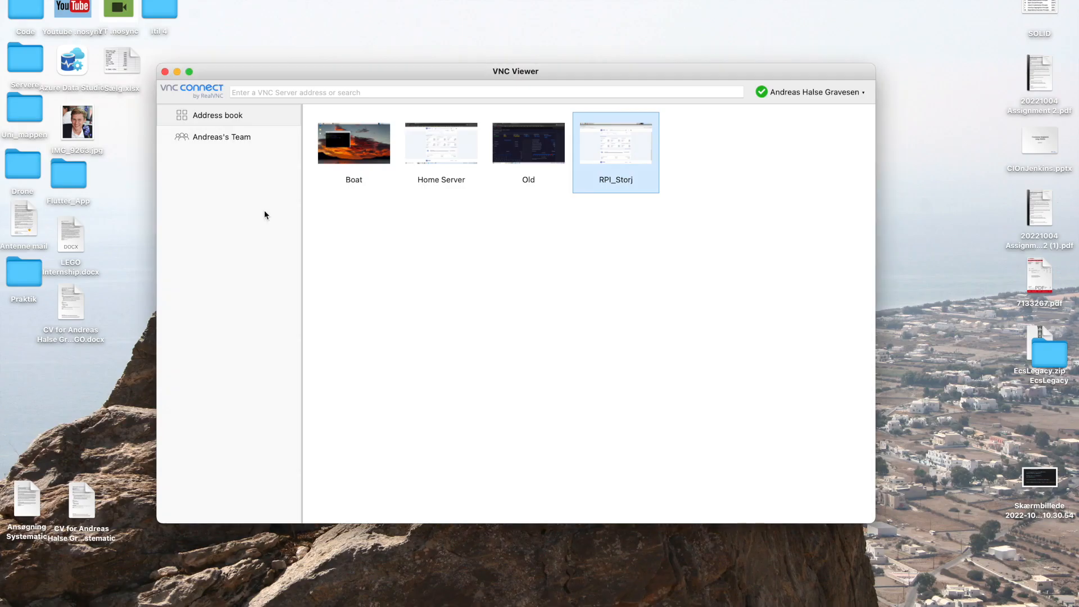
# Step: Connect to Home Server, hold 6.84 in a new tab, then show the first Node Dashboard
pyautogui.doubleClick(457, 152)
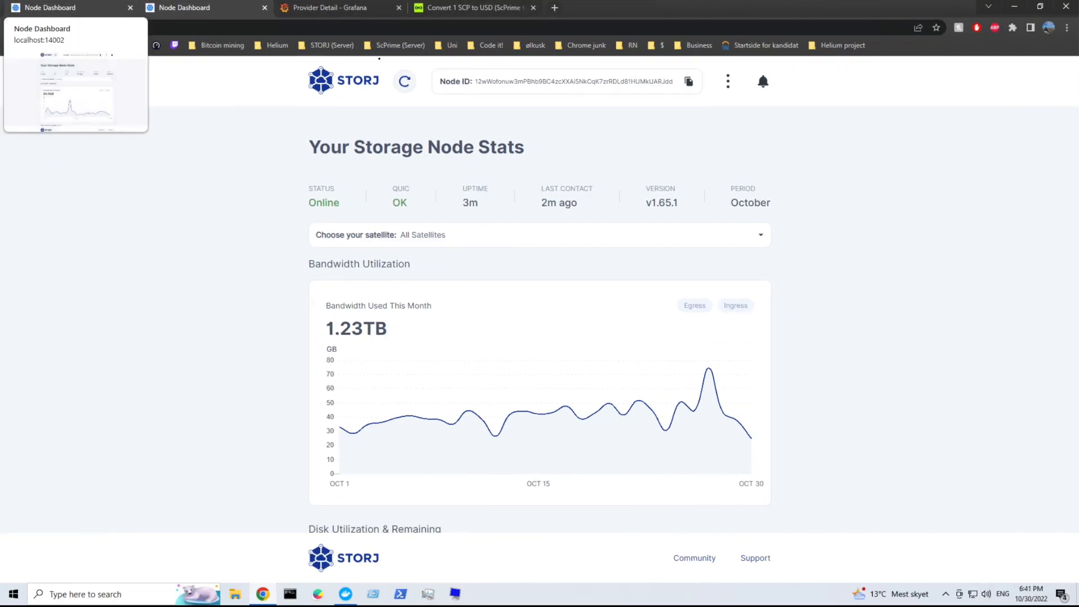
pyautogui.click(554, 8)
pyautogui.write('6')
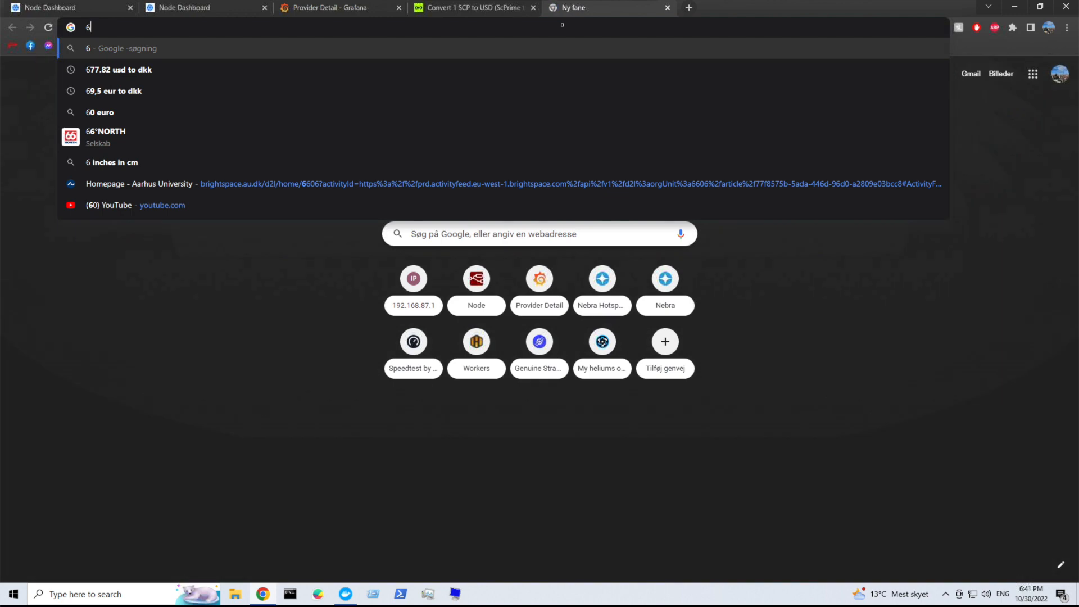
pyautogui.write('.84')
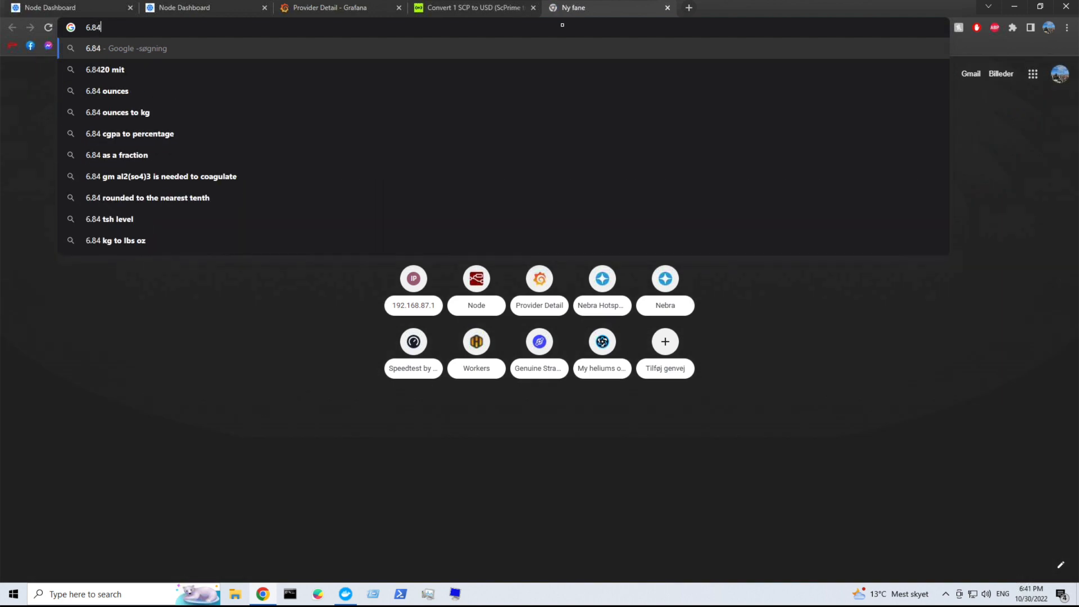
pyautogui.click(287, 377)
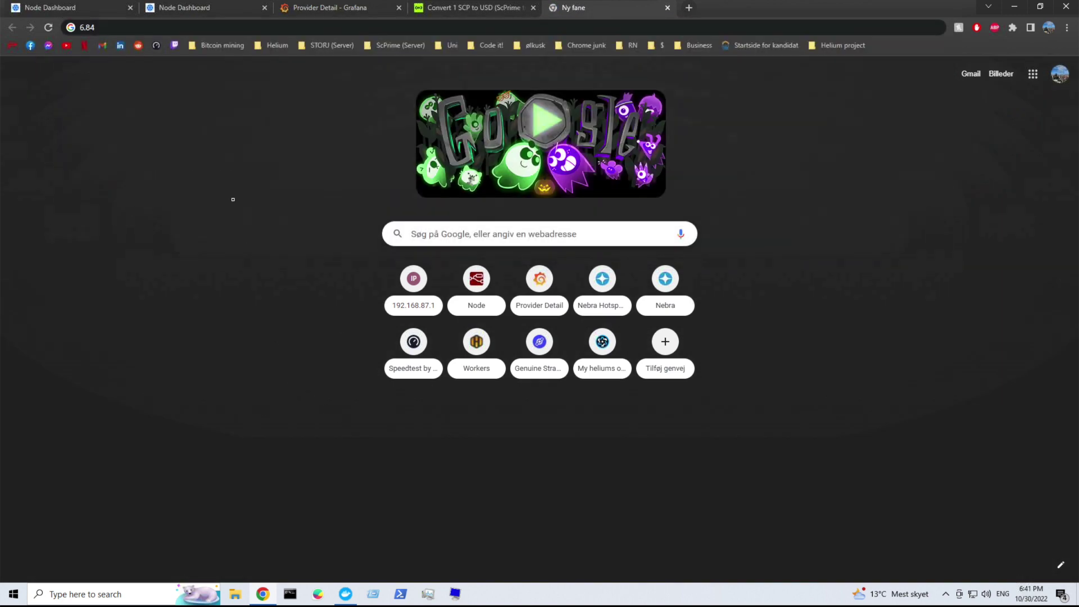
pyautogui.click(96, 12)
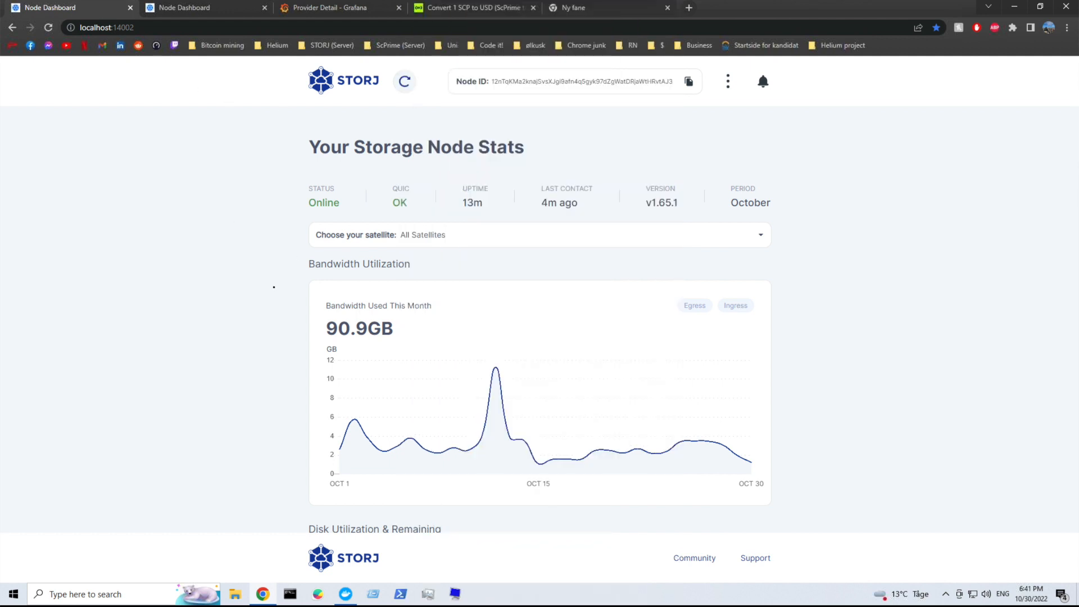
pyautogui.scroll(-1, 268, 297)
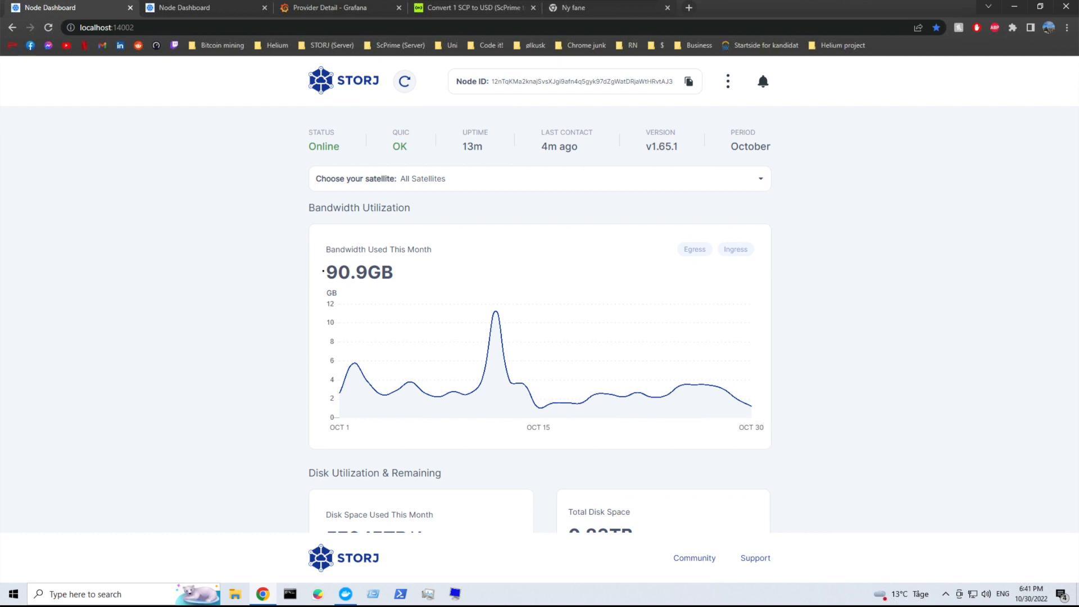
# Step: Highlight the node's 90.9GB bandwidth and 0.83TB used disk space figures
pyautogui.moveTo(325, 272); pyautogui.dragTo(392, 274)
pyautogui.click(327, 277)
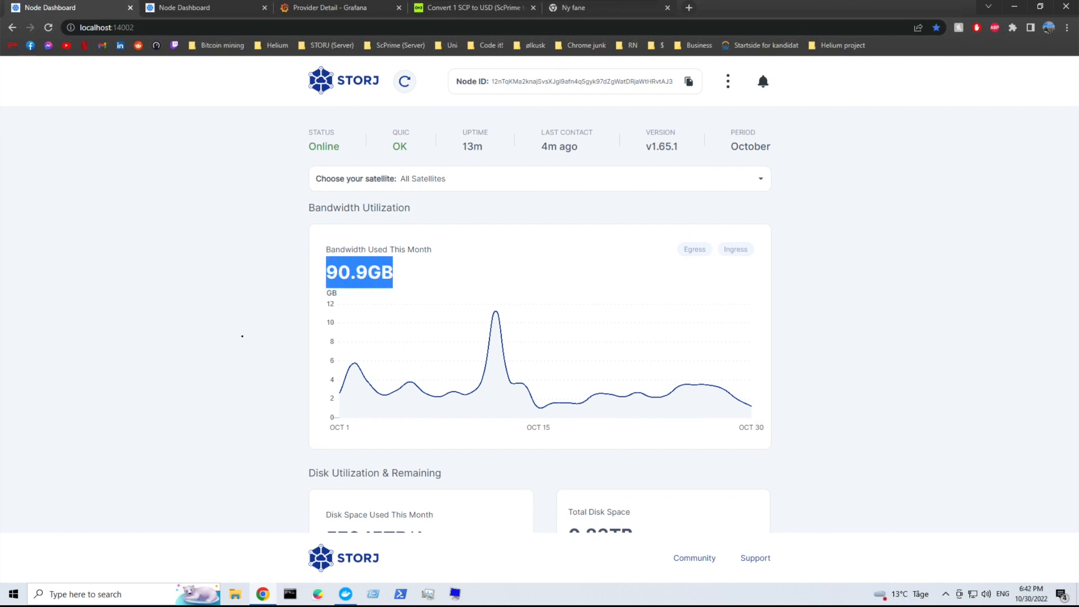
pyautogui.scroll(-10, 242, 335)
pyautogui.scroll(8, 242, 336)
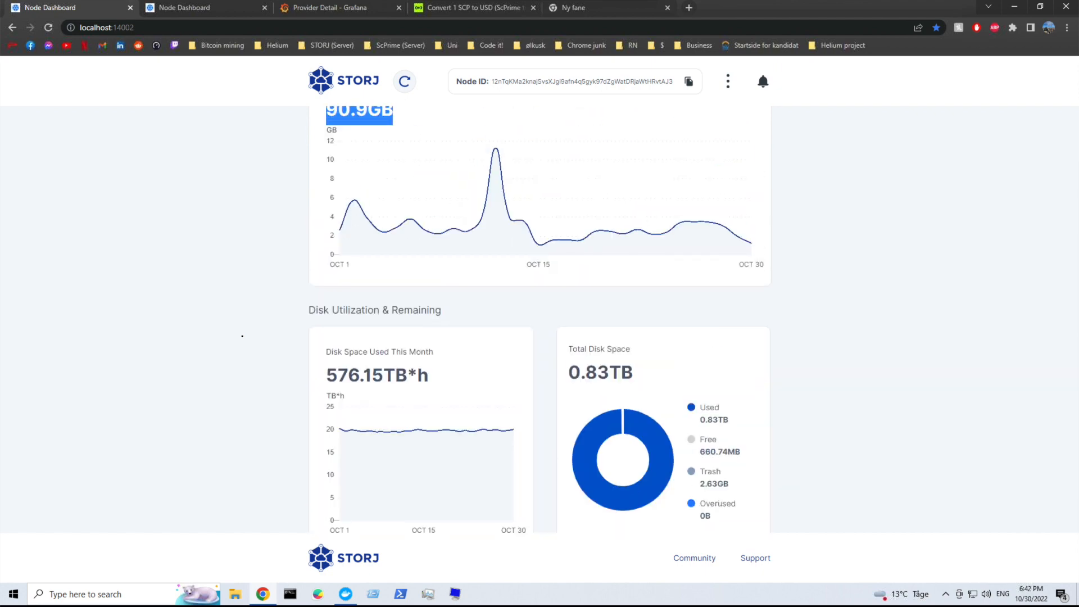
pyautogui.click(241, 336)
pyautogui.moveTo(698, 419); pyautogui.dragTo(759, 419)
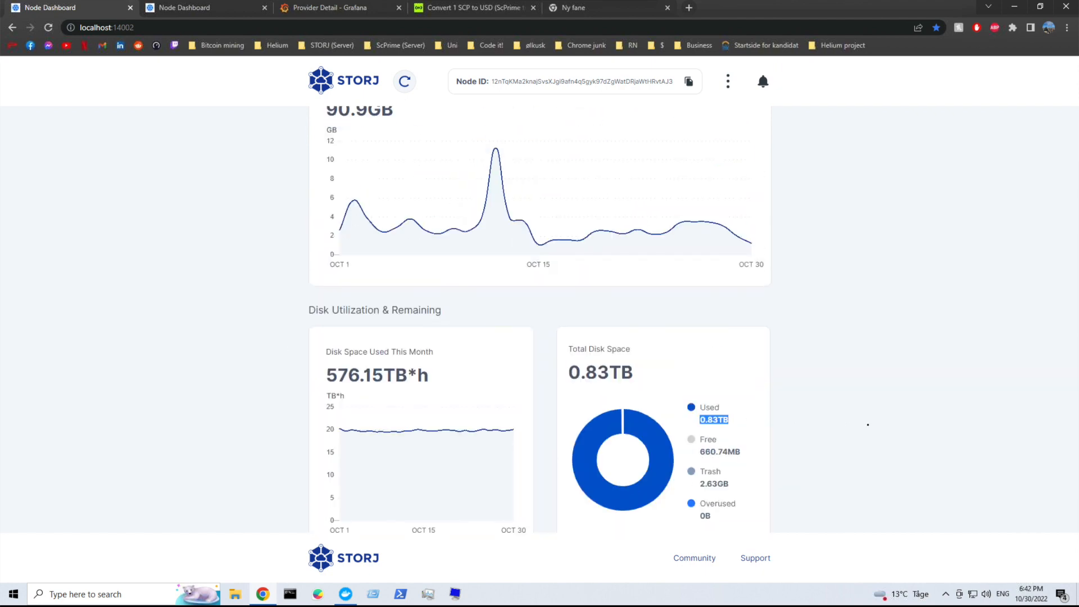
pyautogui.scroll(-3, 868, 424)
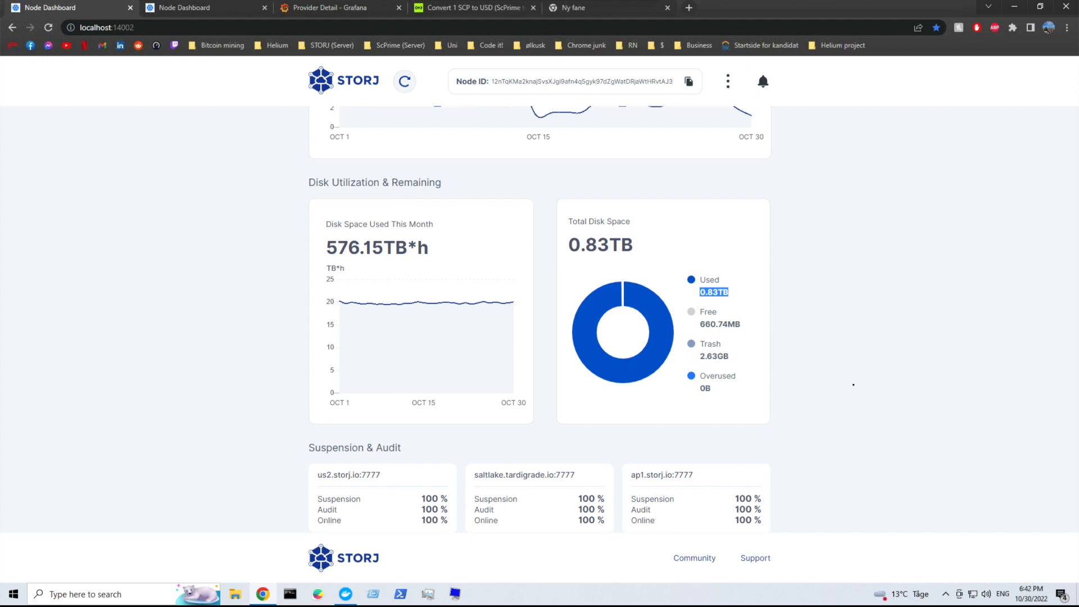
pyautogui.scroll(-4, 853, 384)
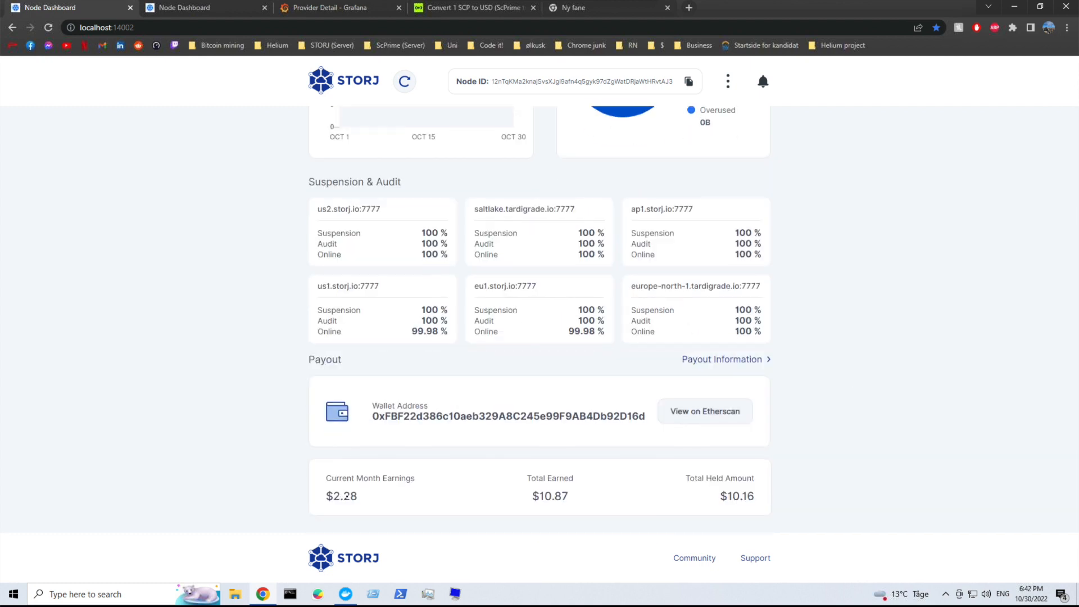
# Step: Highlight the $2.28 current month earnings and return to the tab holding 6.84
pyautogui.moveTo(359, 496); pyautogui.dragTo(315, 499)
pyautogui.click(574, 8)
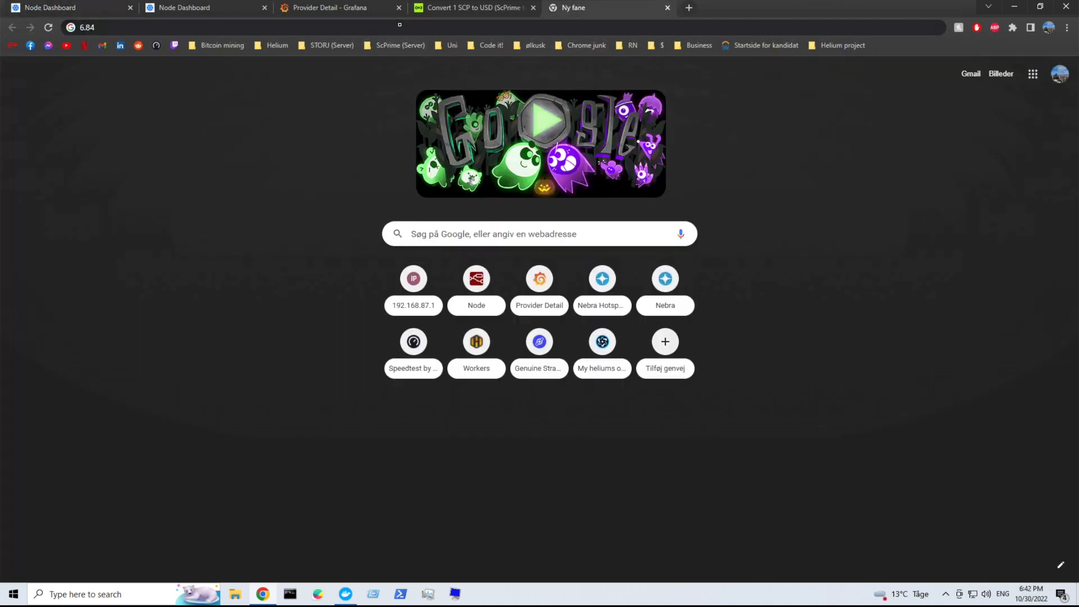
pyautogui.write('+')
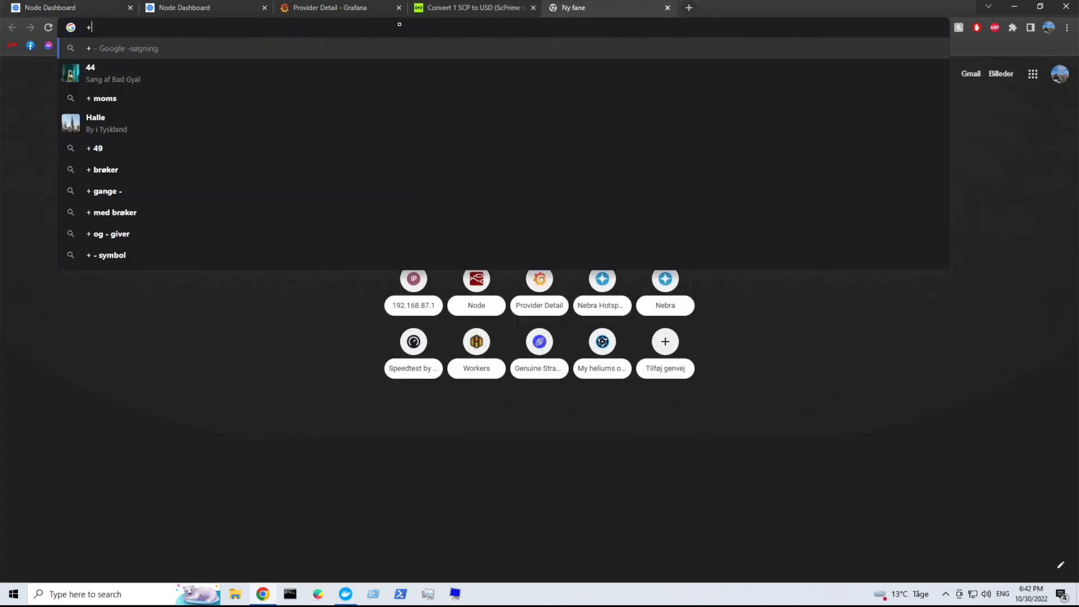
# Step: Fix the 6.84+2.28 sum in the address bar and show the second node's dashboard
pyautogui.press('BackSpace')
pyautogui.write('6.')
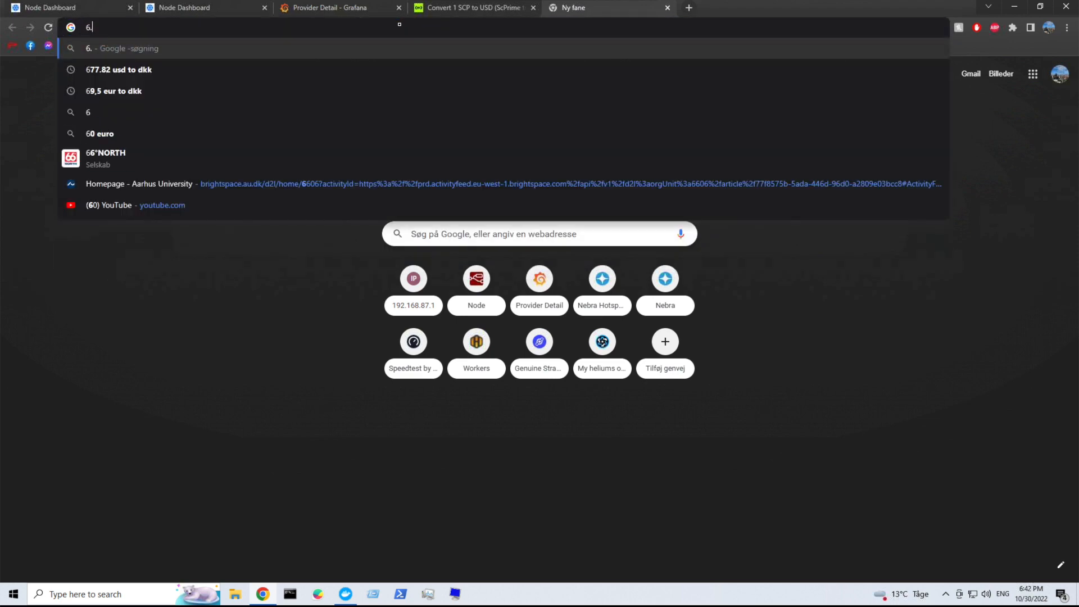
pyautogui.write('84+2')
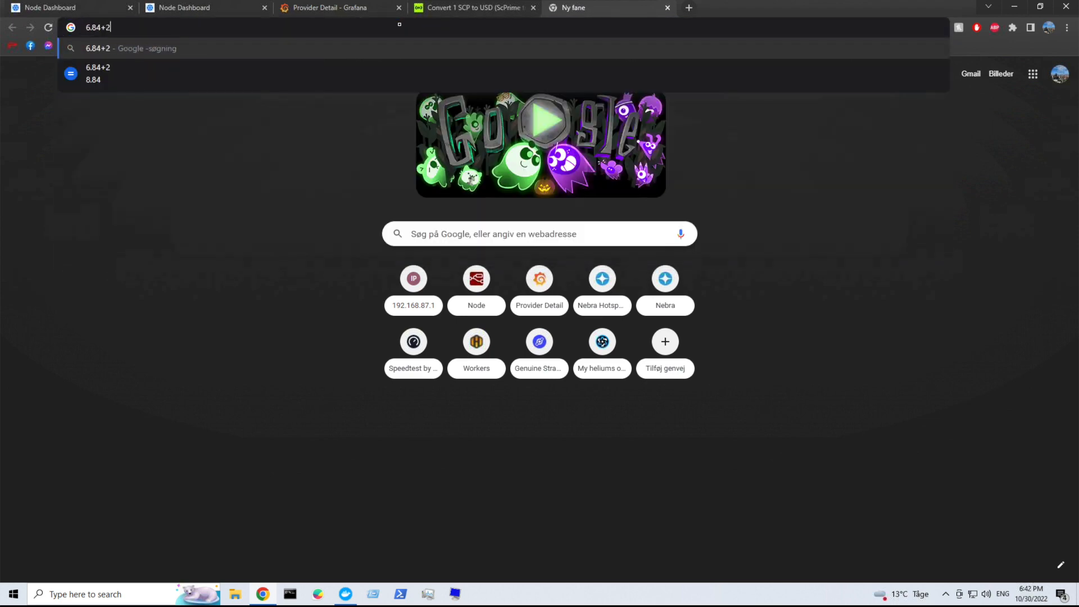
pyautogui.write('.28')
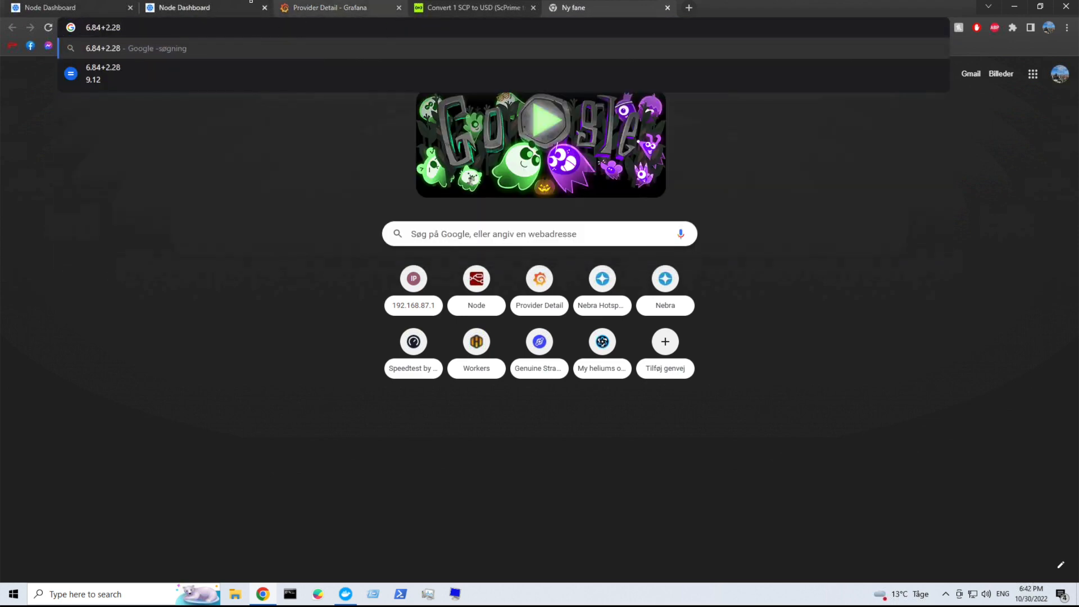
pyautogui.click(203, 8)
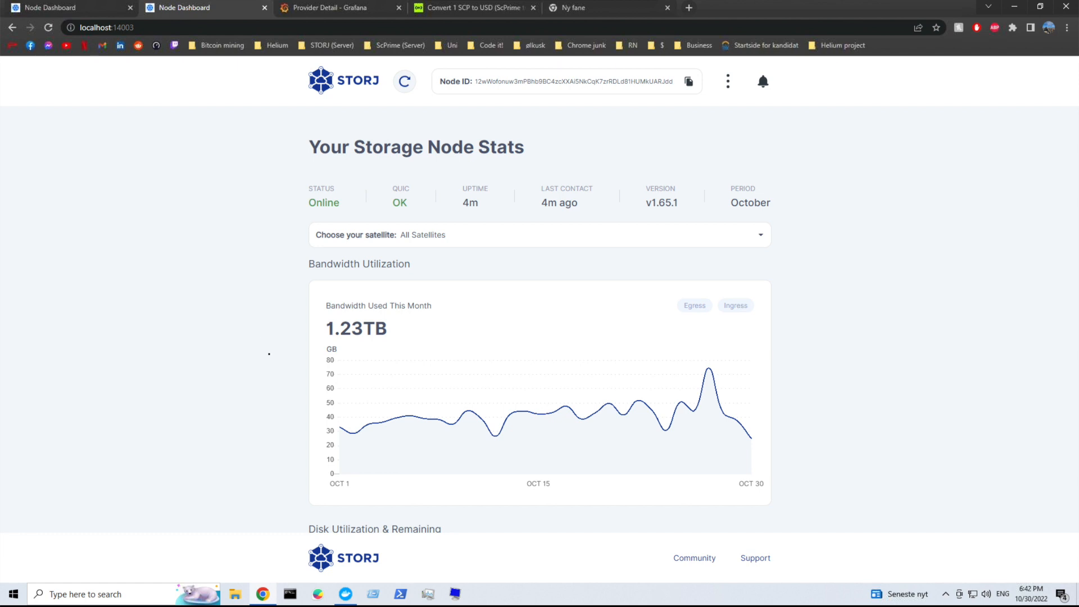
pyautogui.scroll(-4, 268, 354)
pyautogui.scroll(-2, 268, 353)
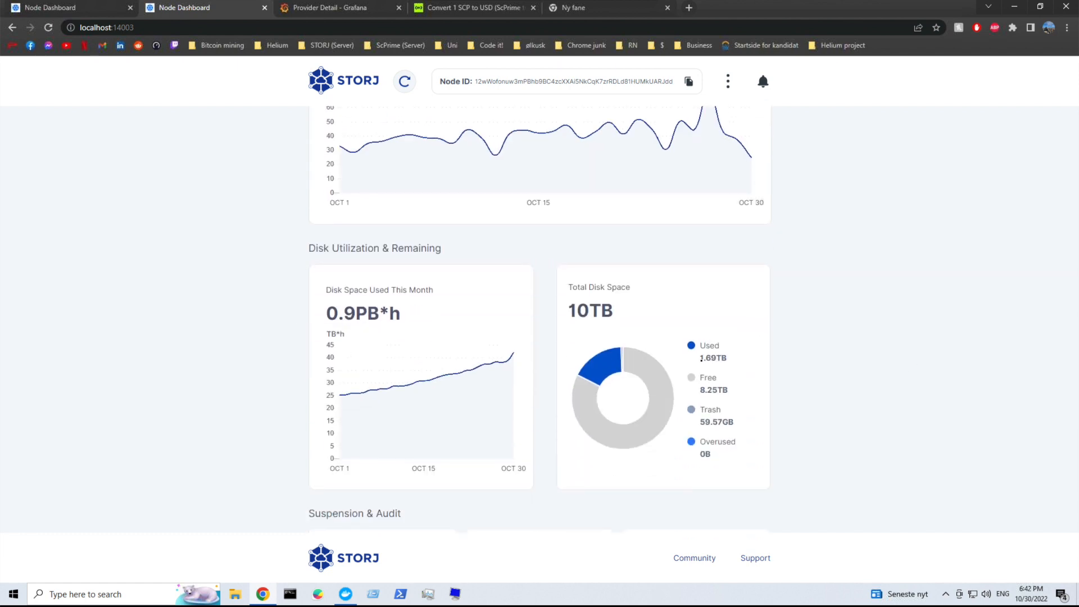
pyautogui.moveTo(701, 358); pyautogui.dragTo(803, 362)
pyautogui.click(738, 360)
pyautogui.moveTo(693, 427); pyautogui.dragTo(760, 423)
pyautogui.click(265, 382)
pyautogui.scroll(-2, 258, 380)
pyautogui.scroll(-2, 258, 380)
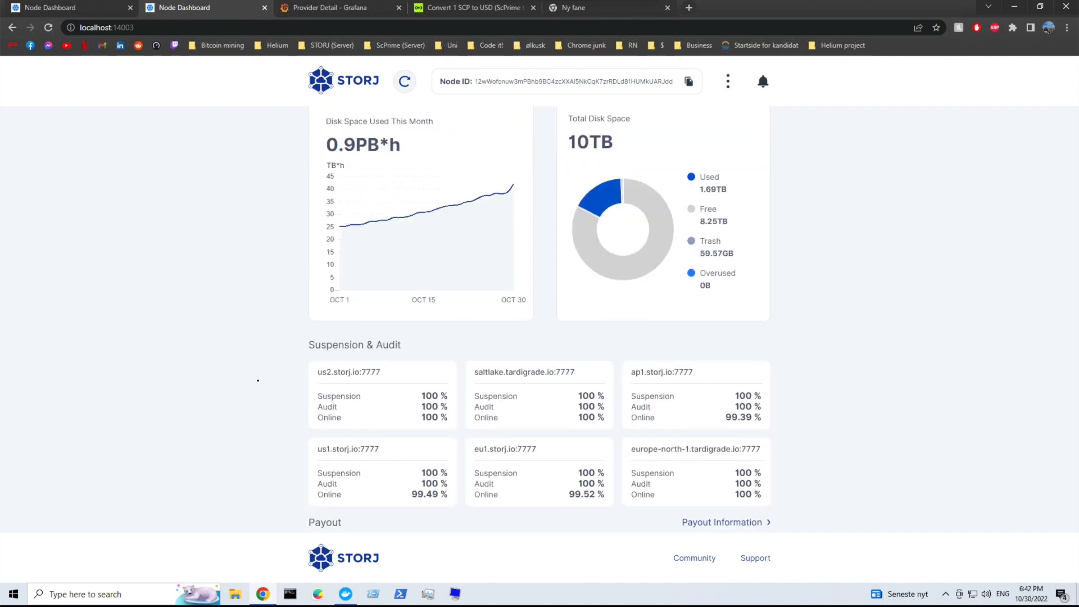
pyautogui.scroll(-2, 258, 380)
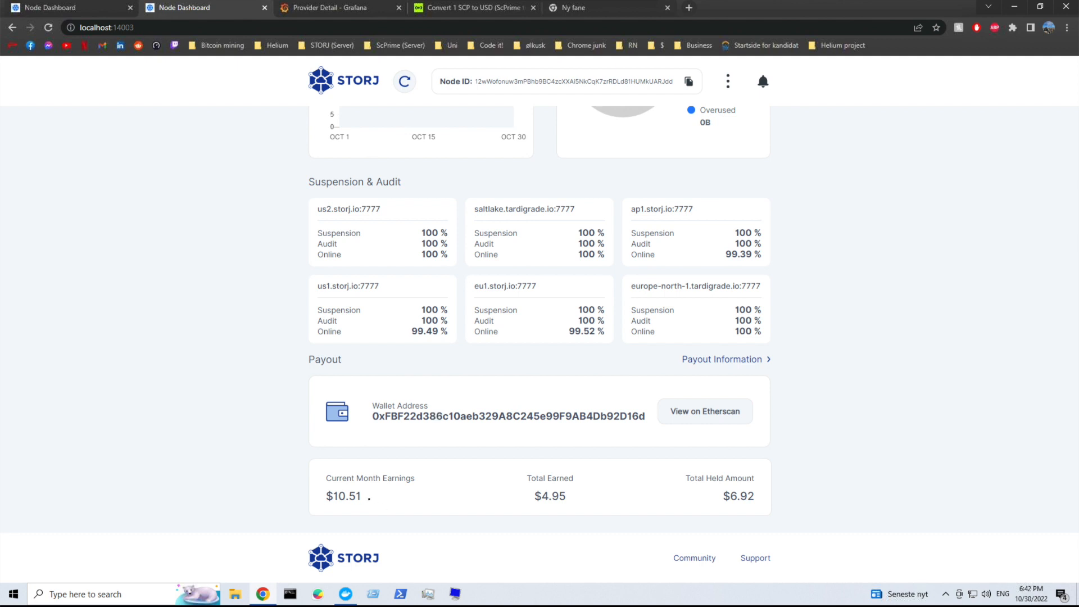
pyautogui.moveTo(369, 496); pyautogui.dragTo(325, 496)
pyautogui.click(367, 492)
pyautogui.moveTo(361, 495); pyautogui.dragTo(332, 496)
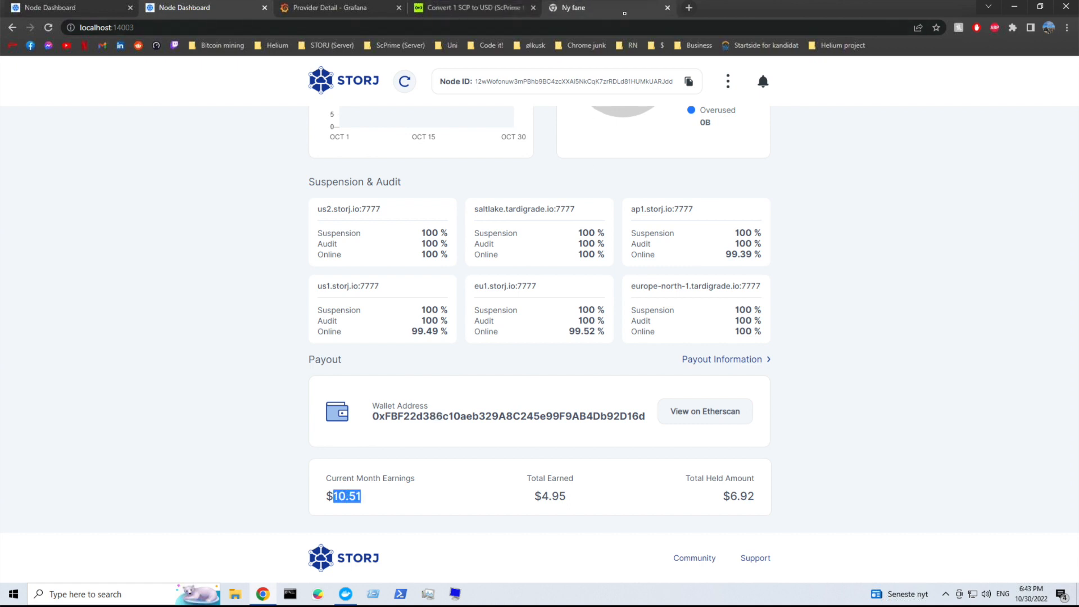
pyautogui.click(624, 12)
pyautogui.write('6.84+2.28')
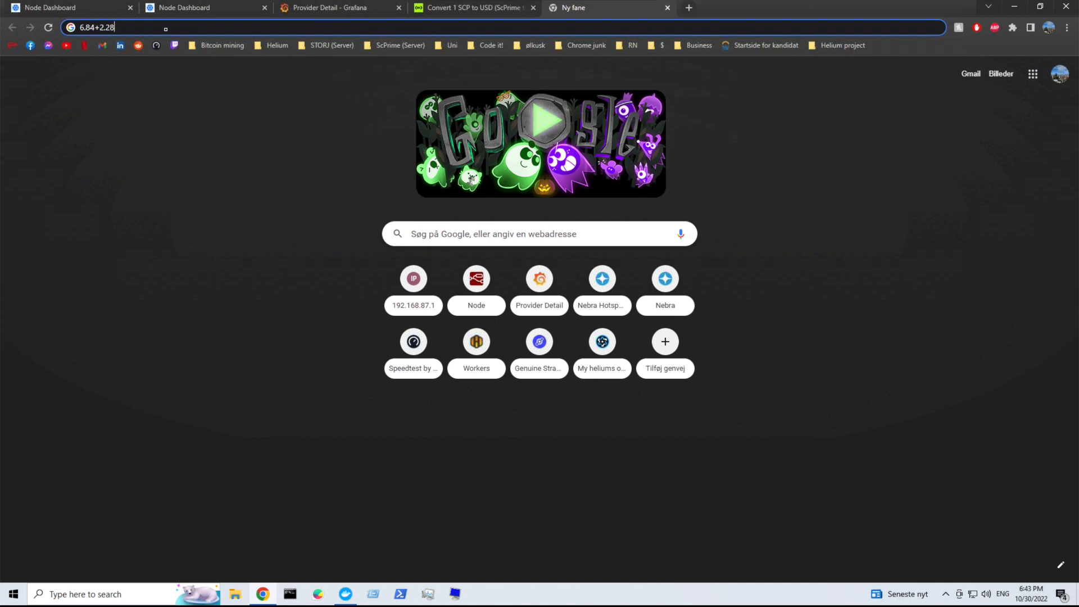
pyautogui.write('+10.')
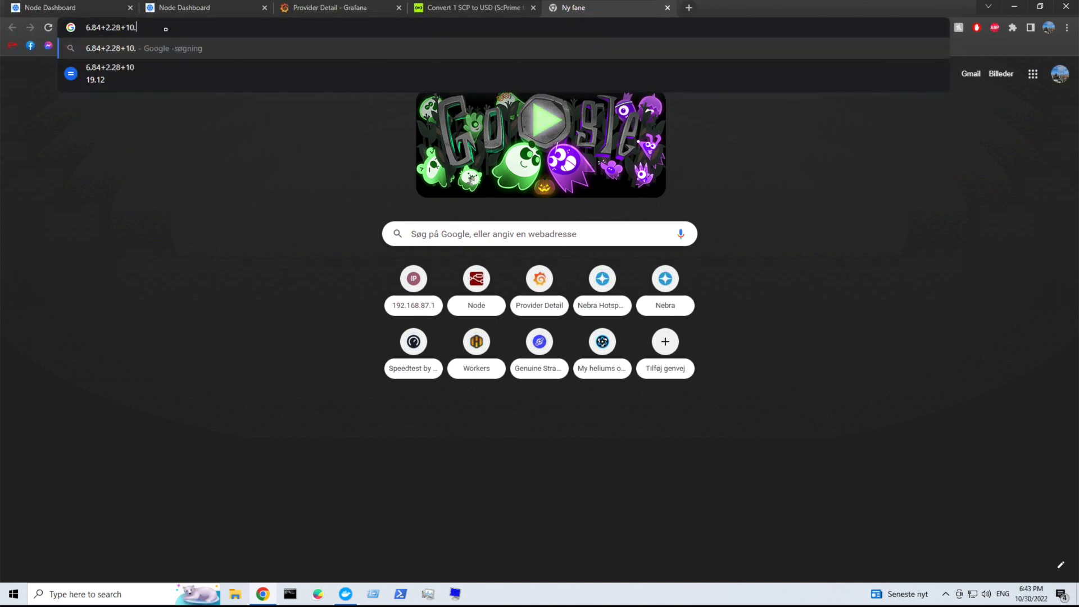
pyautogui.write('51')
# Step: Compute 6.84+2.28+10.51 = 19.63 in Google and switch to the ScPrime Grafana dashboard
pyautogui.press('Return')
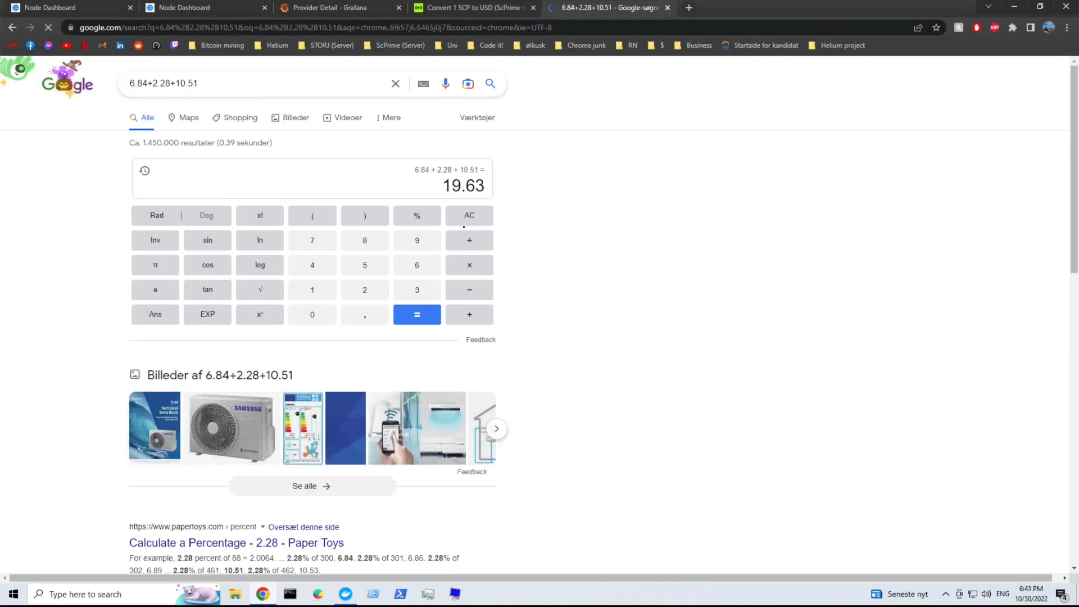
pyautogui.moveTo(444, 186); pyautogui.dragTo(488, 186)
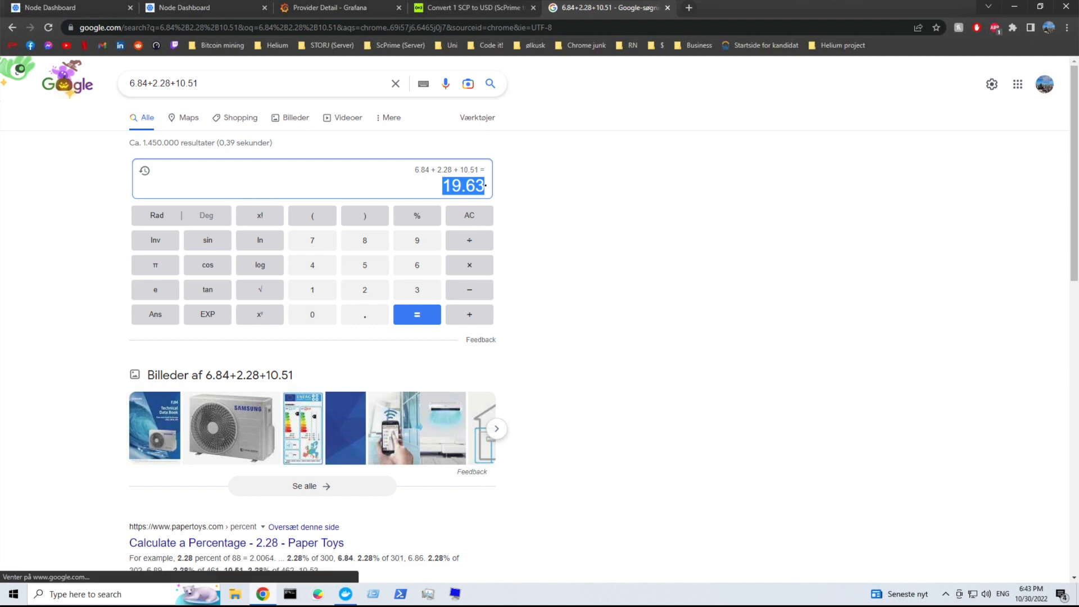
pyautogui.click(338, 8)
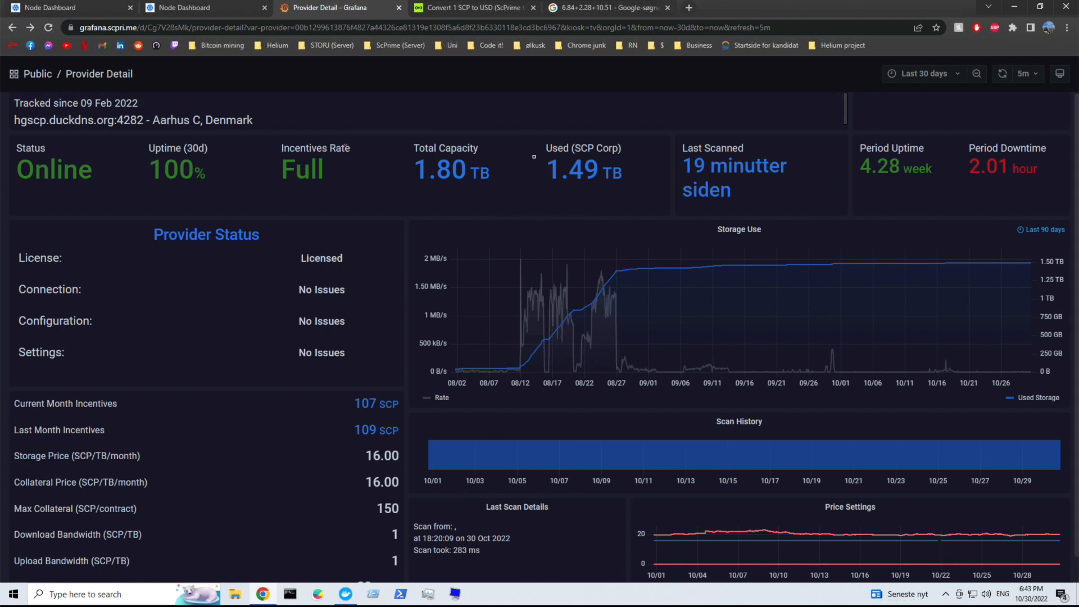
pyautogui.moveTo(549, 170); pyautogui.dragTo(638, 168)
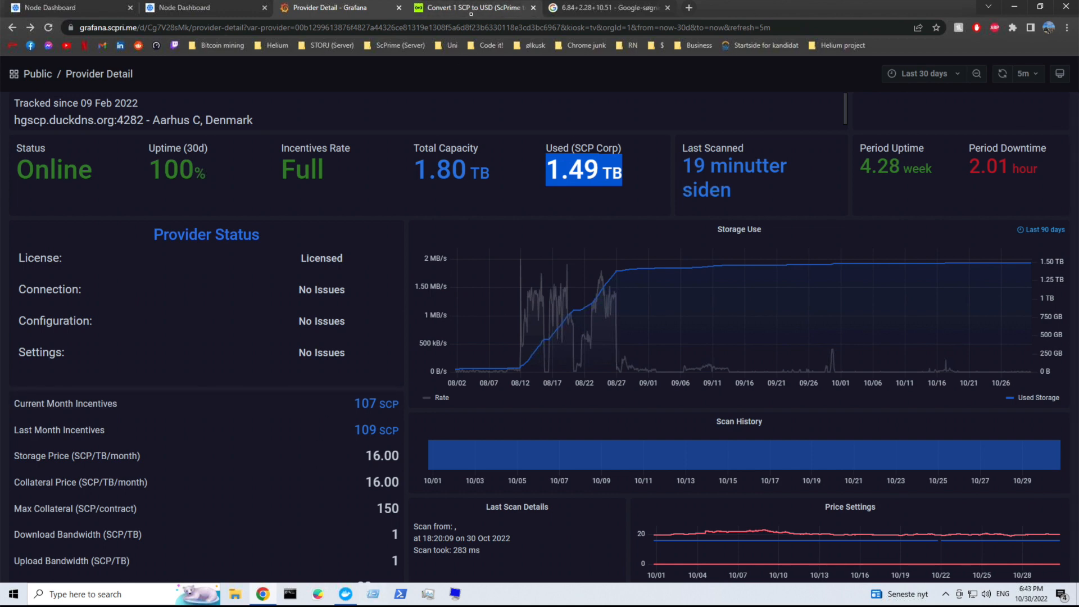
pyautogui.click(471, 8)
# Step: Convert 107 SCP to about 23.63 USD and return to the calculator total
pyautogui.click(297, 236)
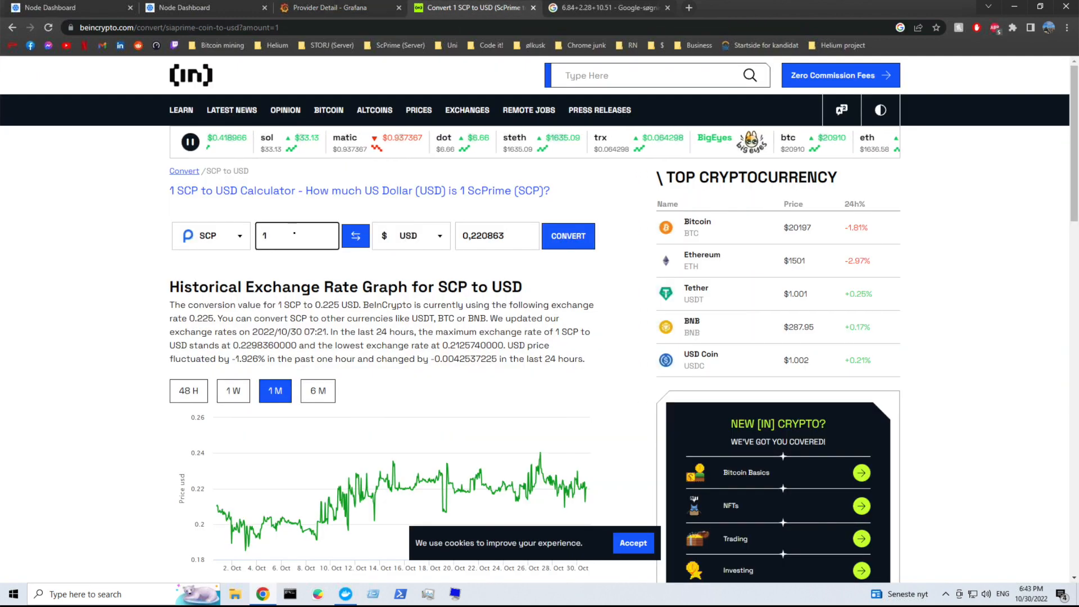
pyautogui.write('07')
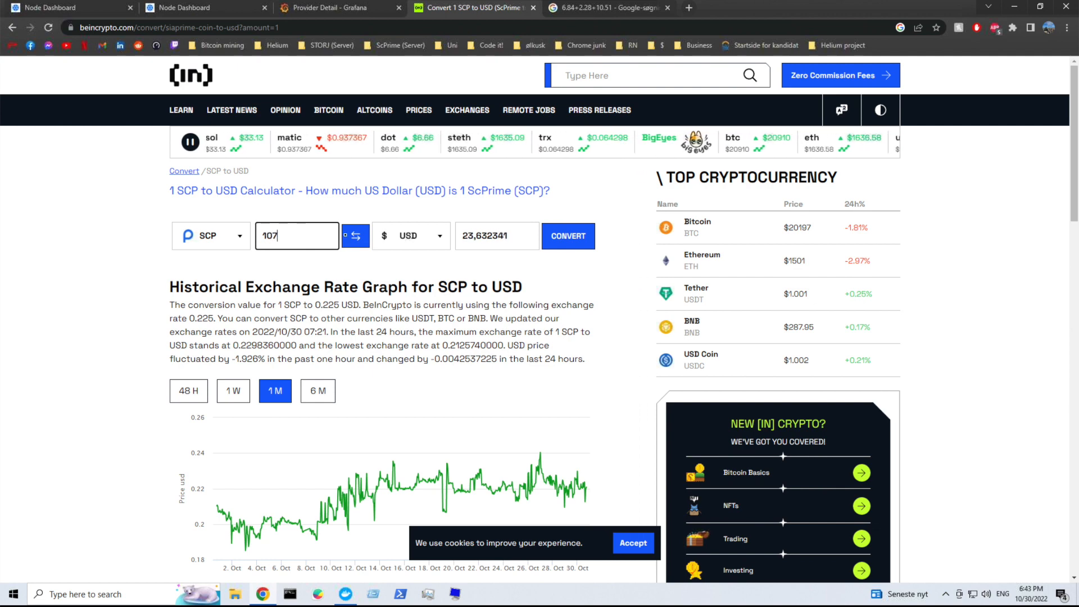
pyautogui.click(567, 235)
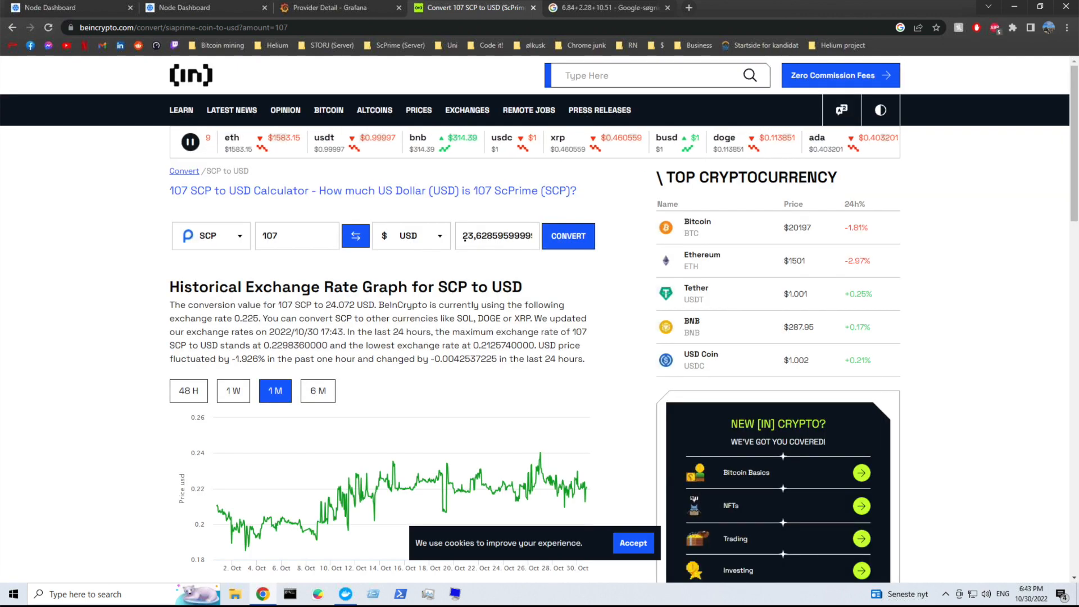
pyautogui.click(621, 10)
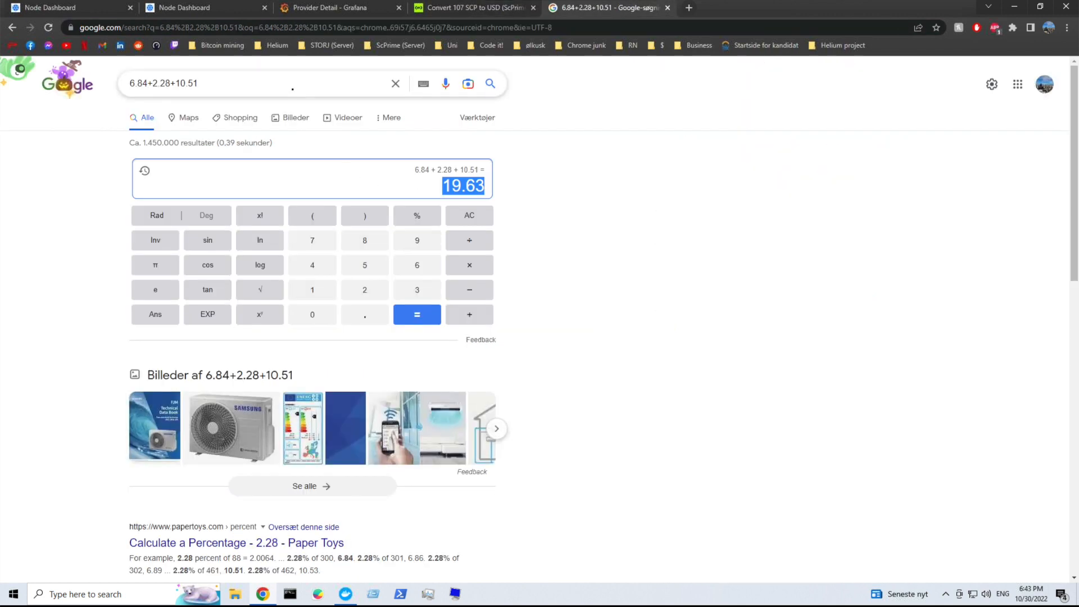
# Step: Append +23.6 to the query for a total of 6.84+2.28+10.51+23.6 = 43.23
pyautogui.click(292, 83)
pyautogui.write('+23.6')
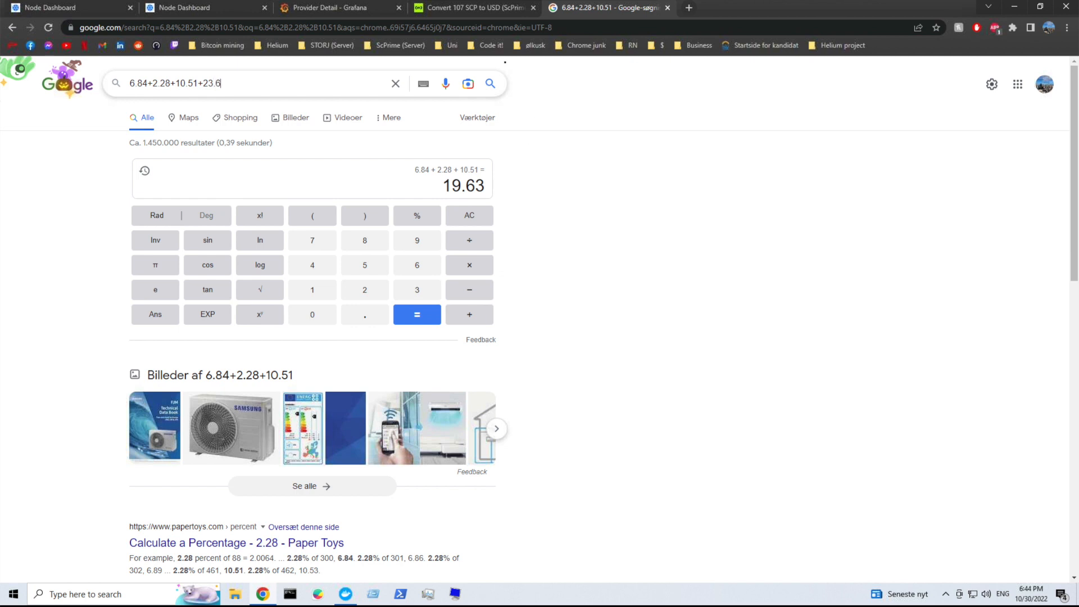
pyautogui.press('Return')
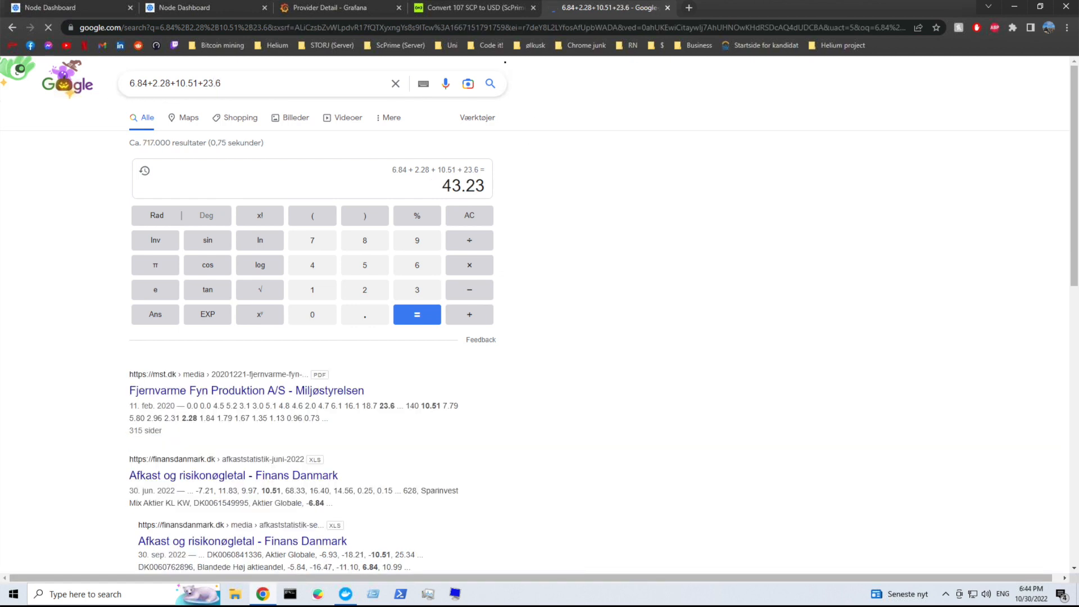